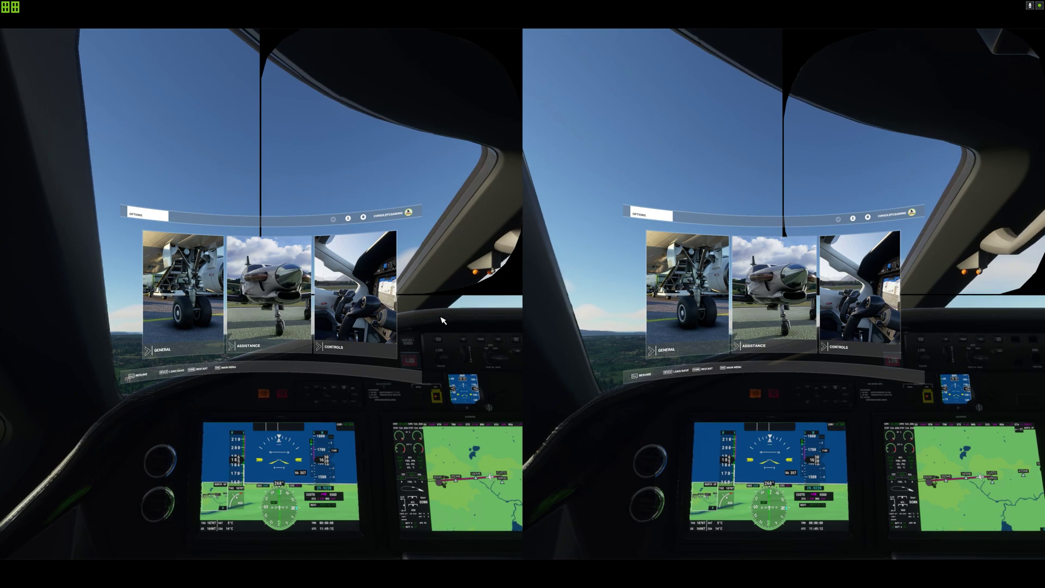
Step: Close Options to see the black stencil square in the VR cockpit, then reopen Options
key("Escape")
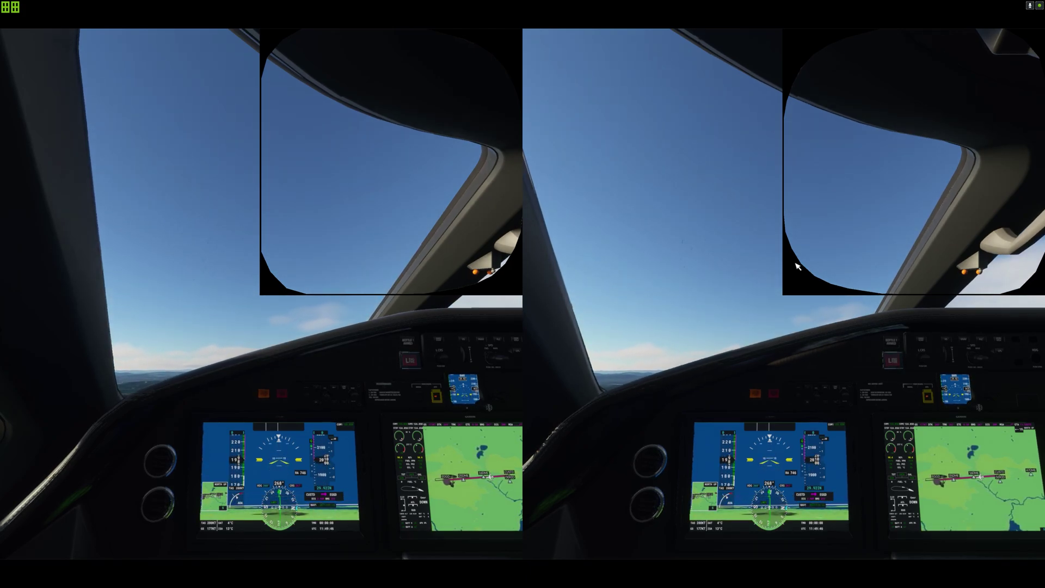
key("Escape")
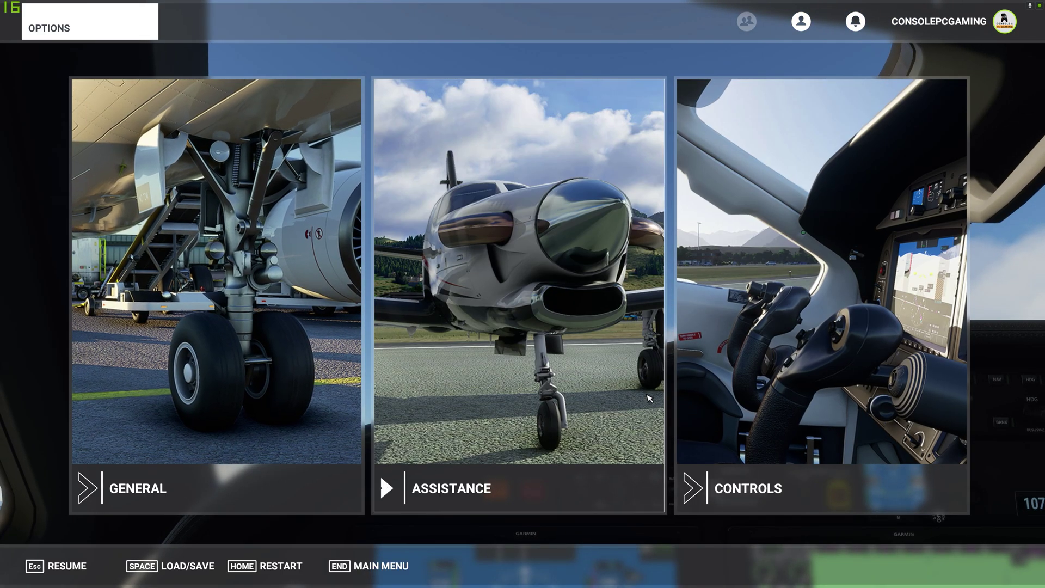
Step: Leave the flight and return to the main menu, confirming the warning
key("alt+Tab")
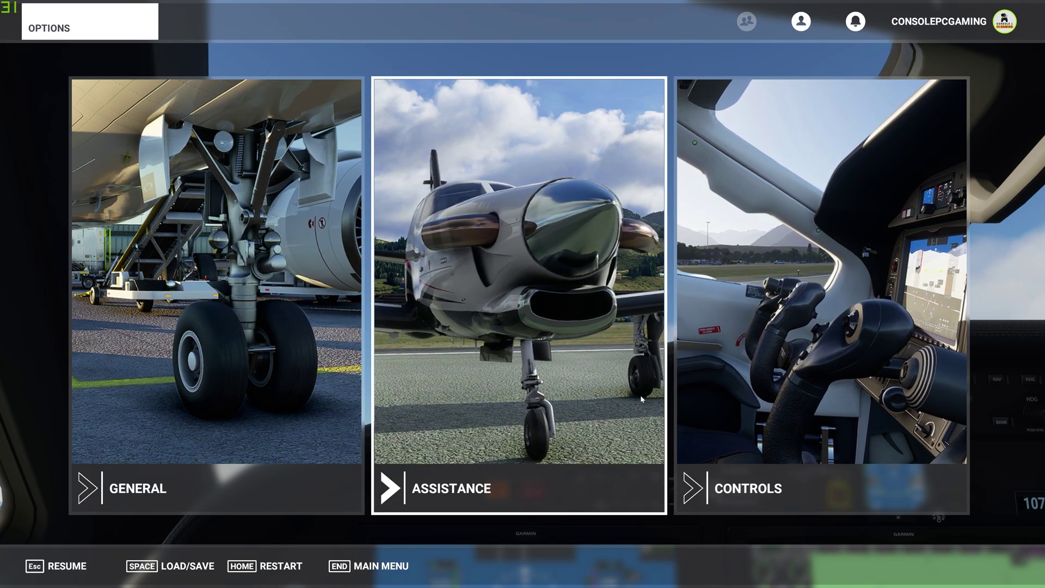
key("super")
mouse_move(370, 580)
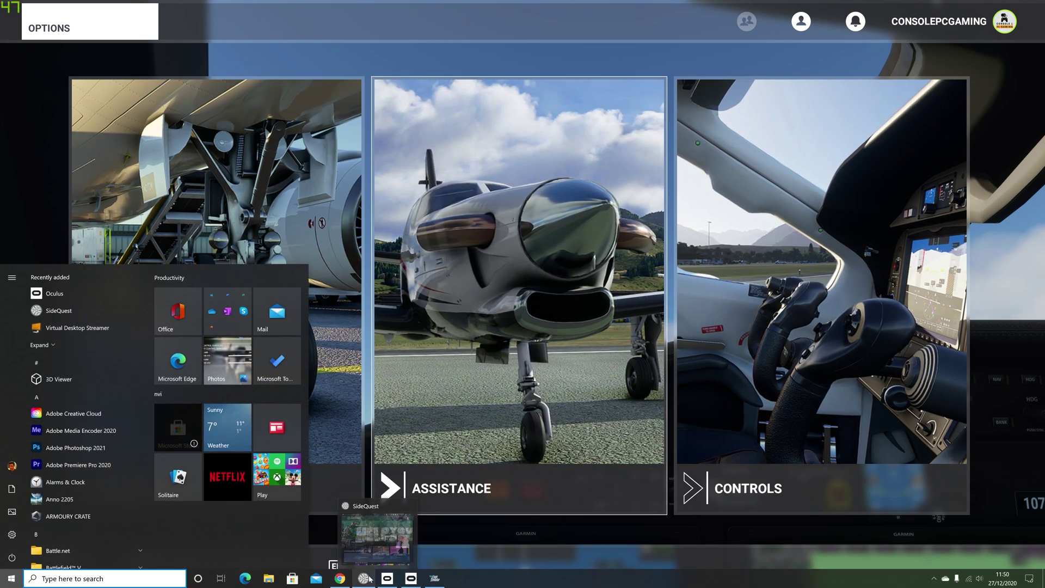
key("super")
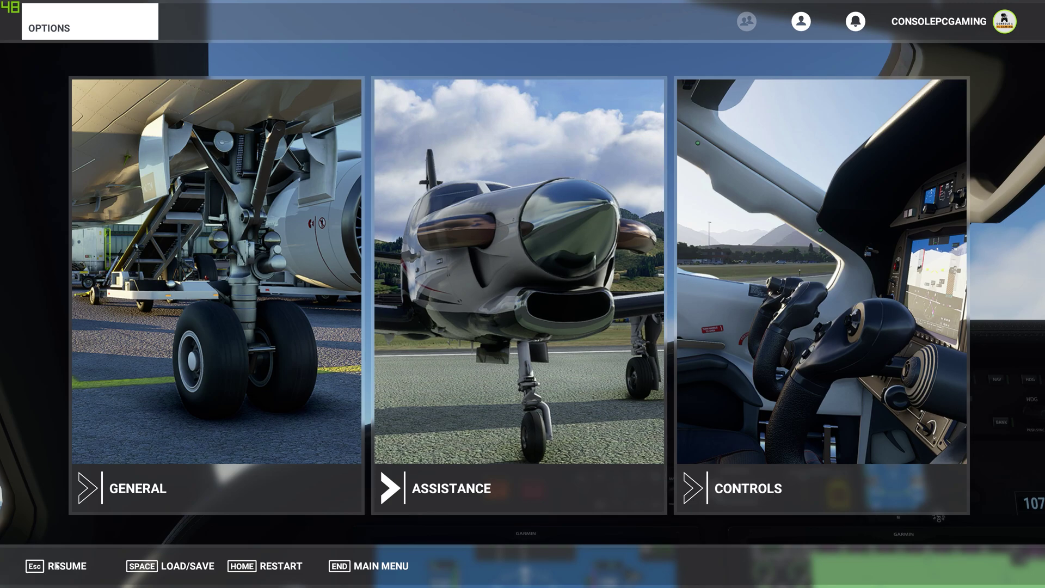
left_click(364, 569)
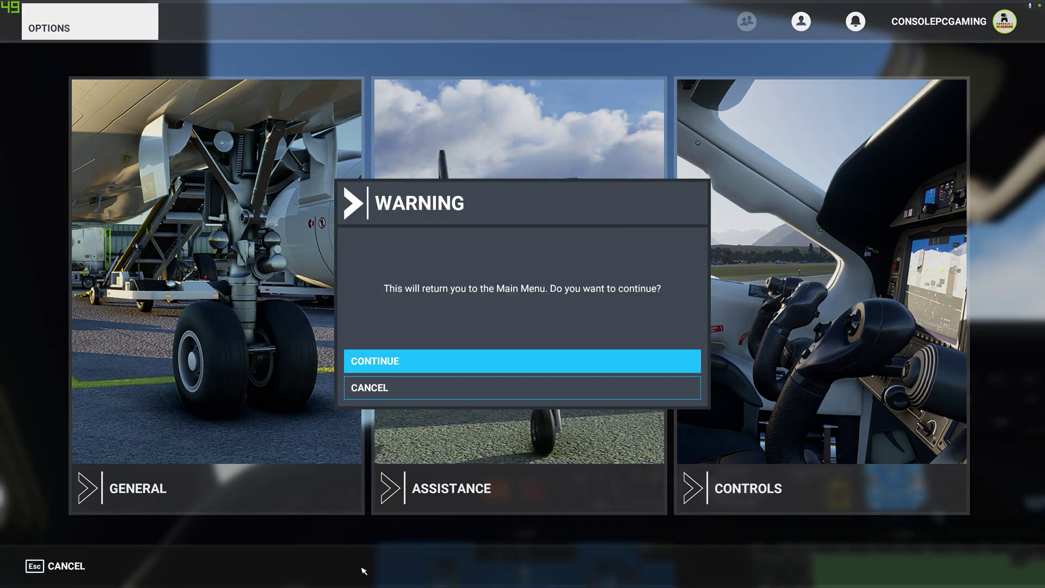
left_click(351, 368)
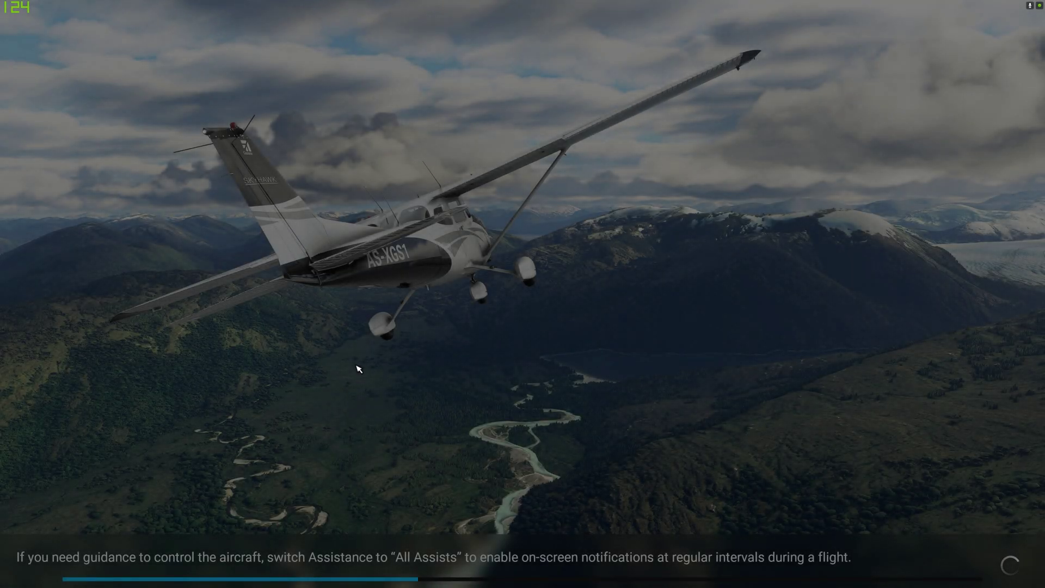
Step: Quit Microsoft Flight Simulator to the desktop and confirm with YES
key("alt+Tab")
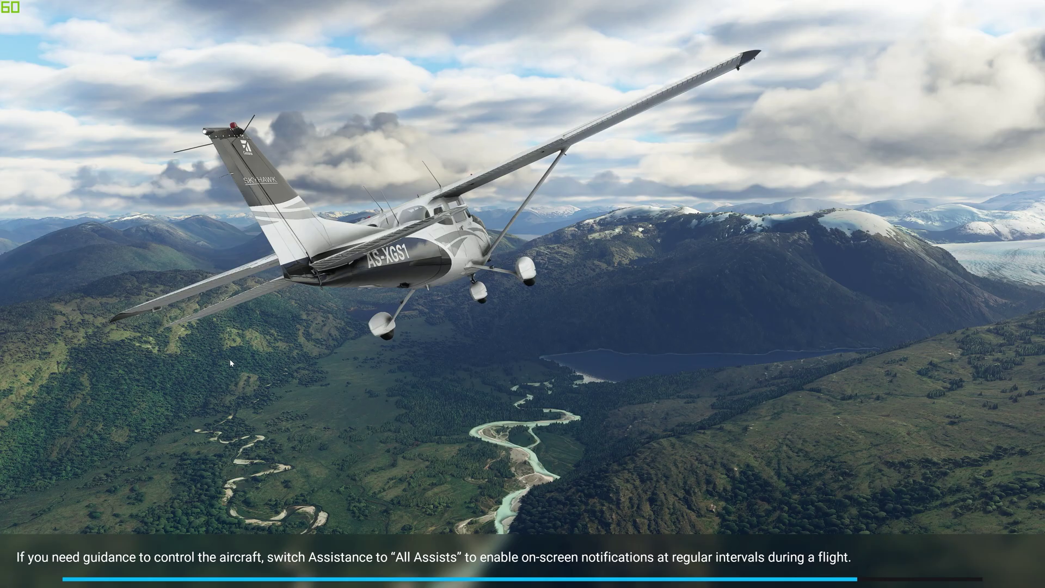
key("alt+Tab")
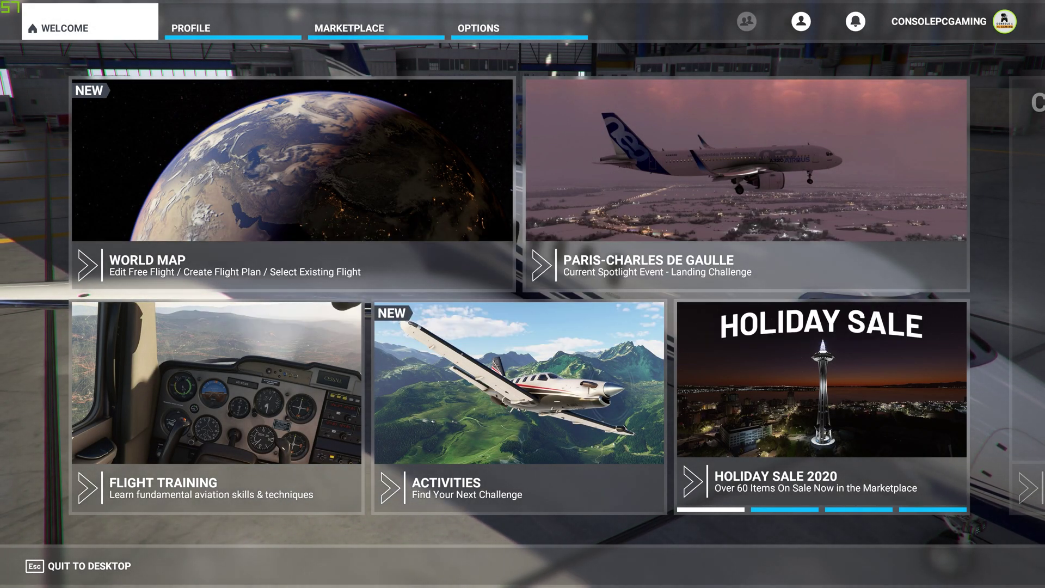
left_click(71, 566)
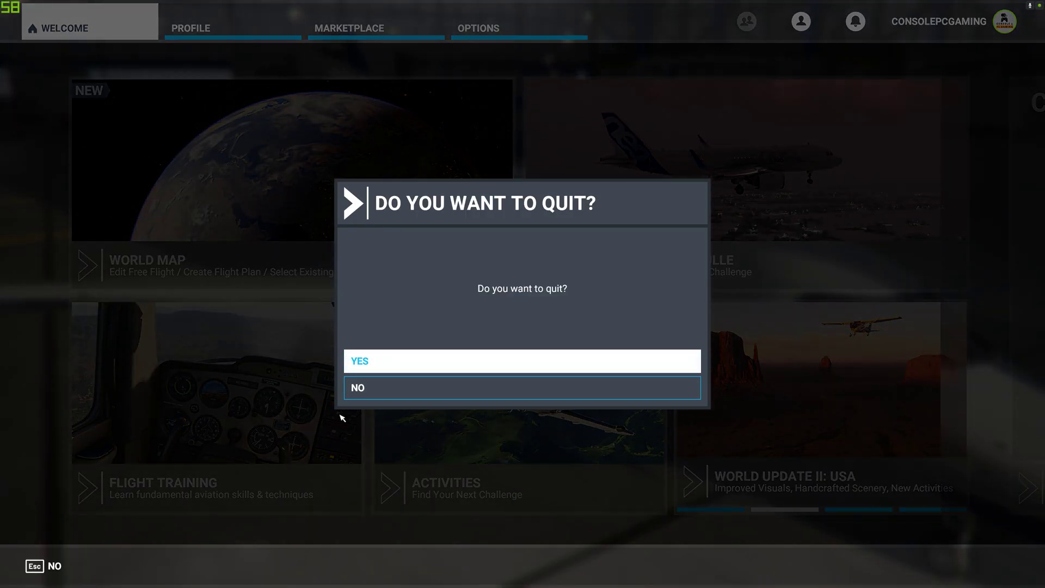
left_click(397, 357)
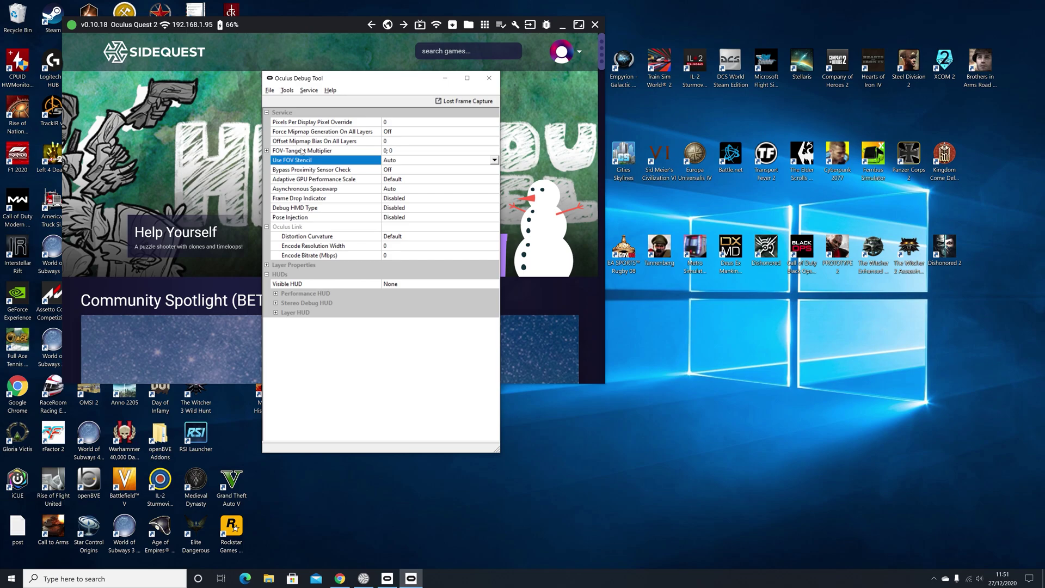
Step: Set Oculus Debug Tool's Use FOV Stencil to Off and bring Chrome's Oculus setup page forward
left_click(422, 164)
left_click(427, 180)
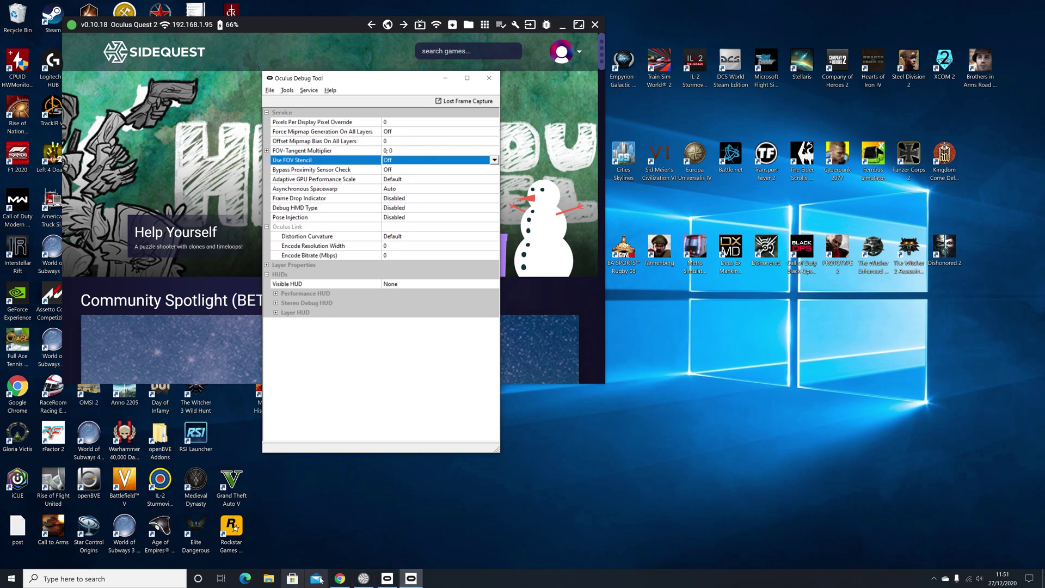
left_click(340, 576)
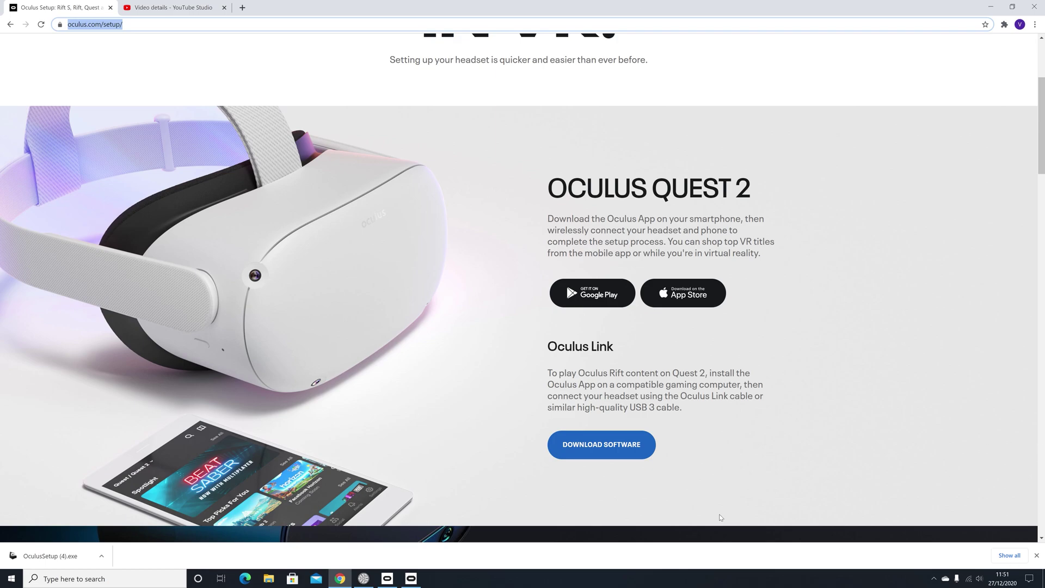
Step: Browse to C:\Program Files\Oculus\Support\oculus-diagnostics and launch OculusDebugTool
left_click(273, 582)
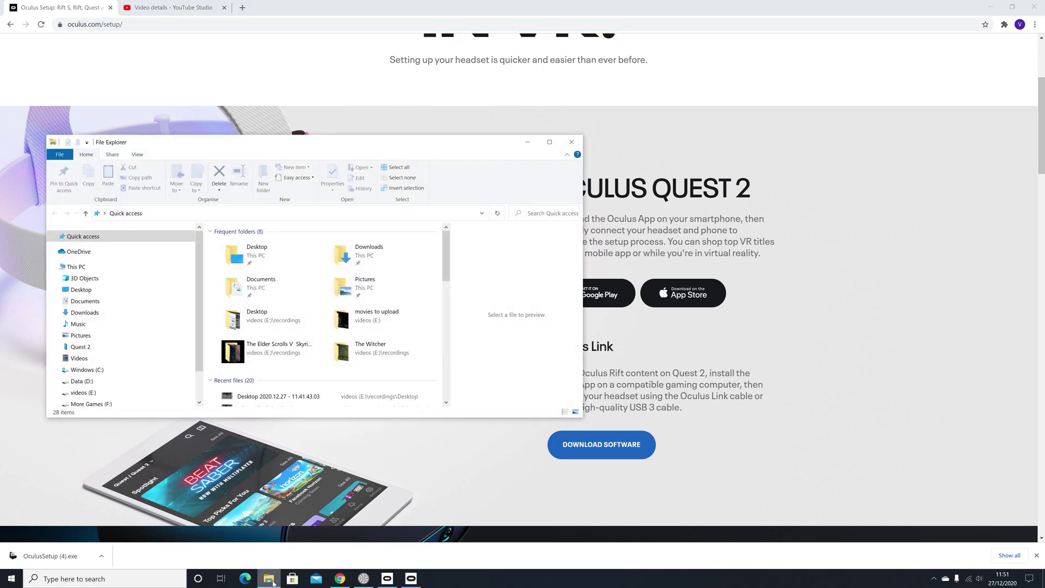
left_click(94, 373)
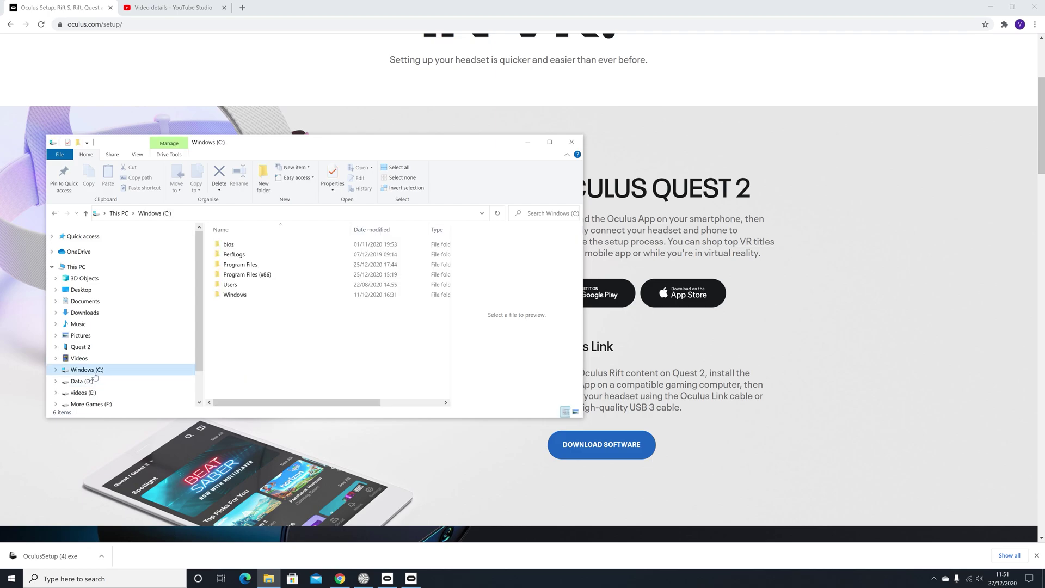
left_click(252, 265)
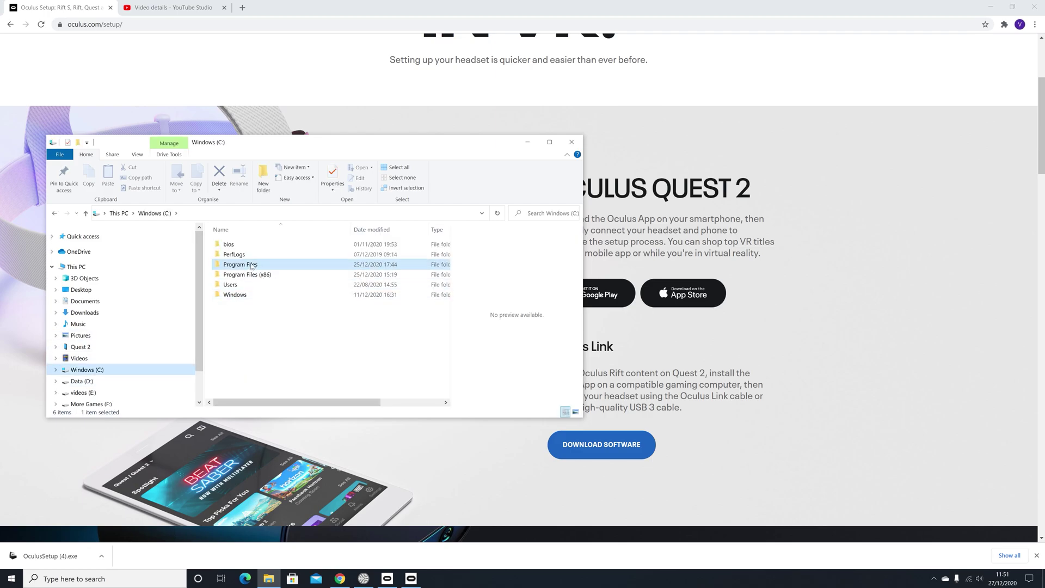
double_click(251, 265)
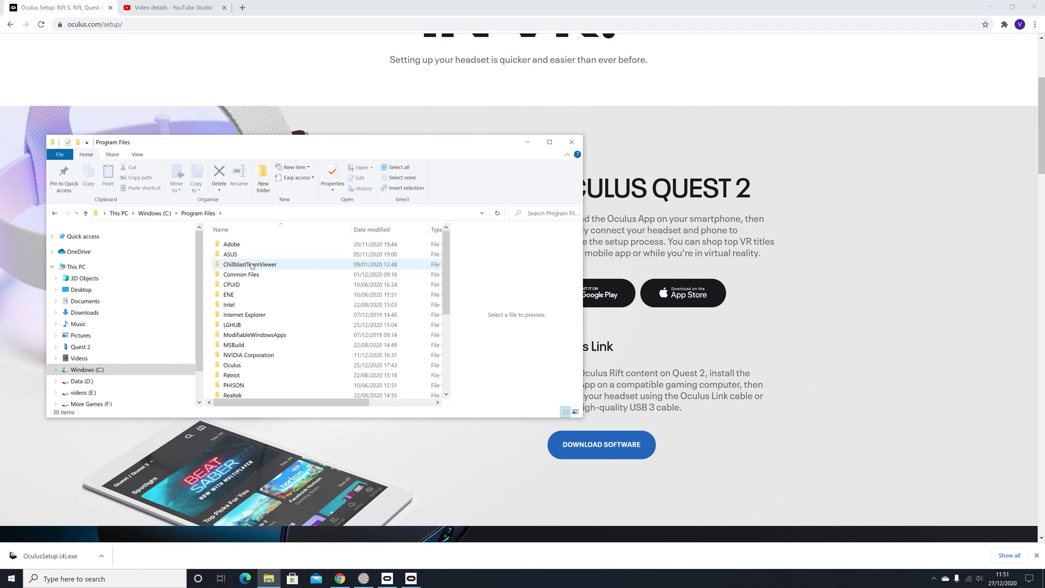
double_click(255, 366)
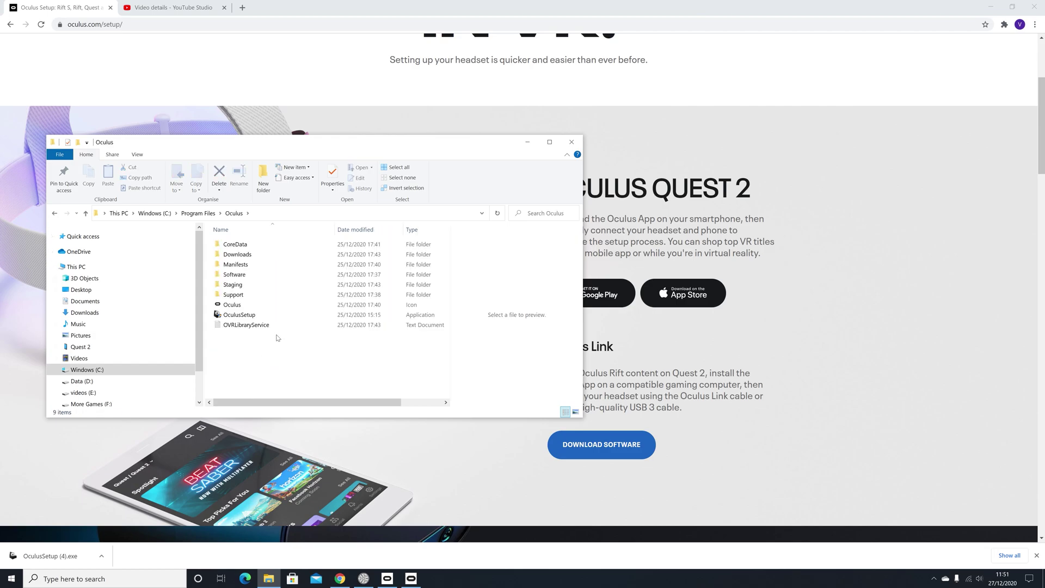
double_click(256, 297)
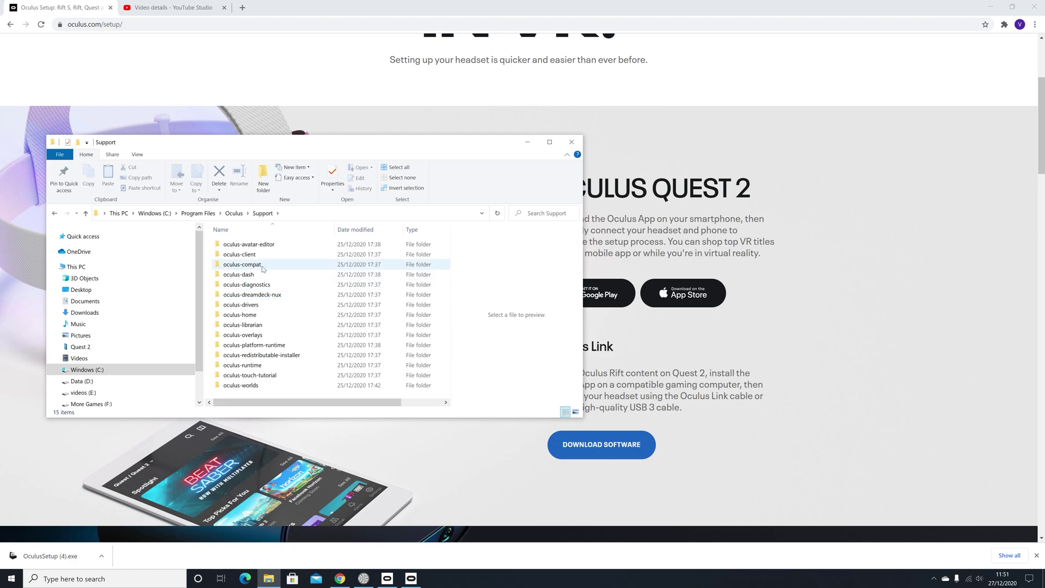
double_click(263, 286)
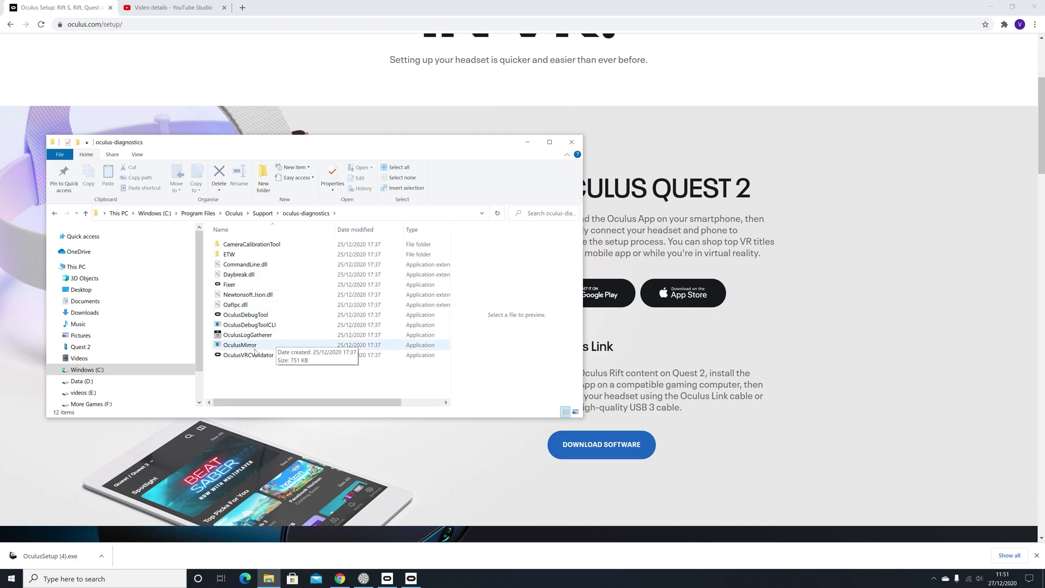
double_click(247, 314)
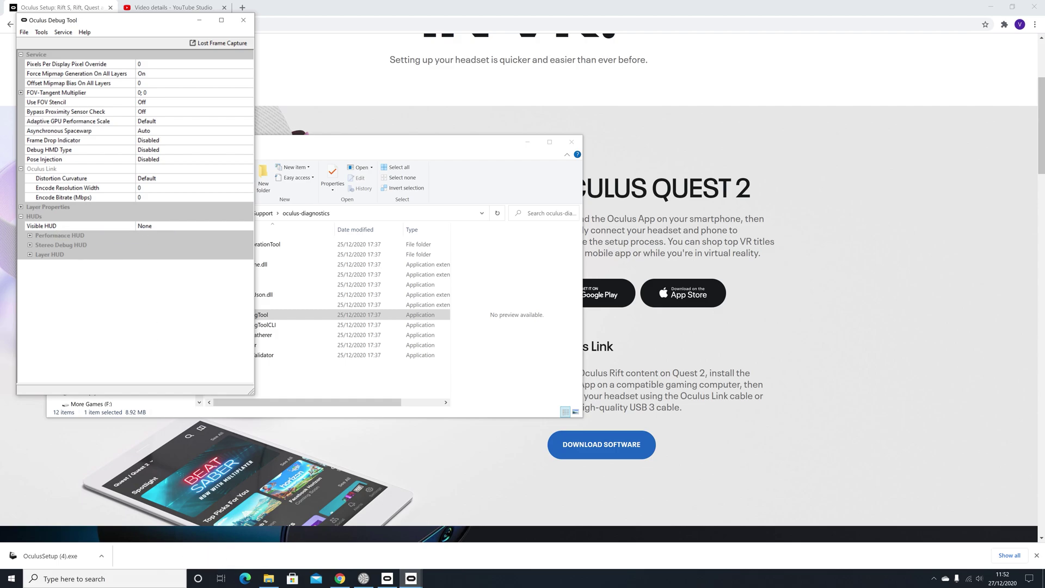
Step: Minimize Chrome and relaunch Microsoft Flight Simulator from its desktop icon
left_click(991, 6)
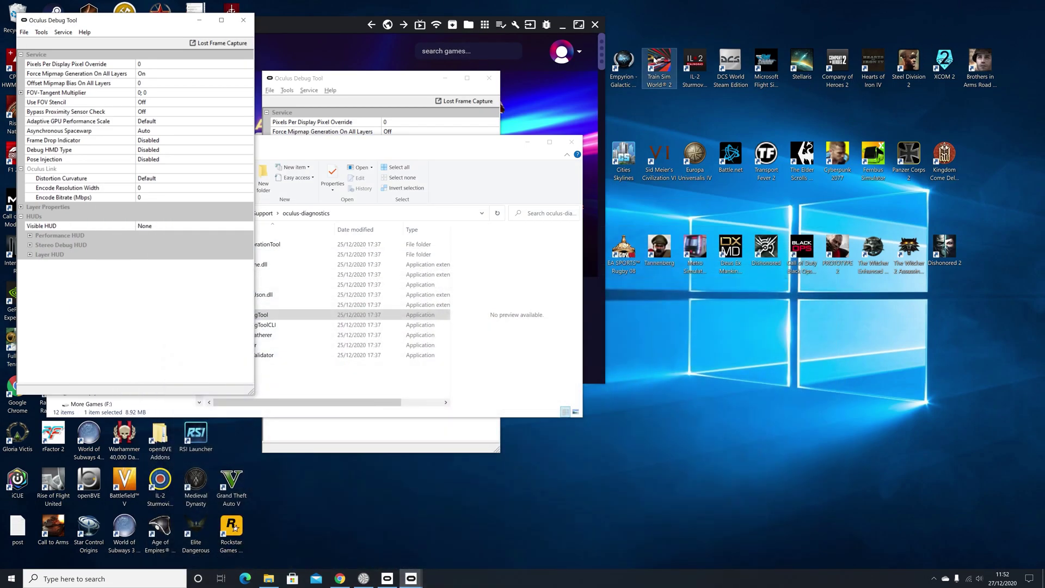
double_click(766, 63)
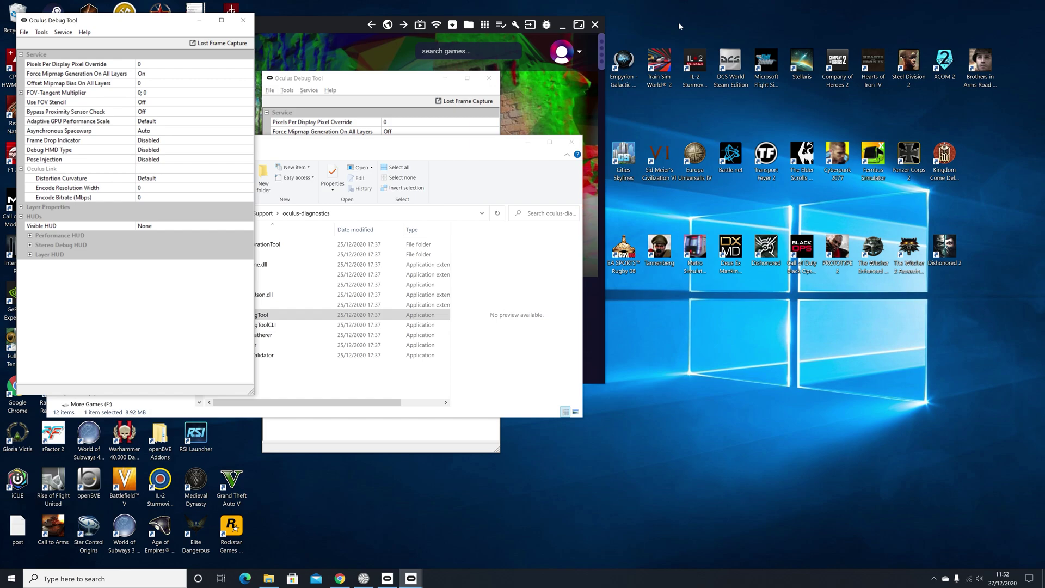
double_click(775, 62)
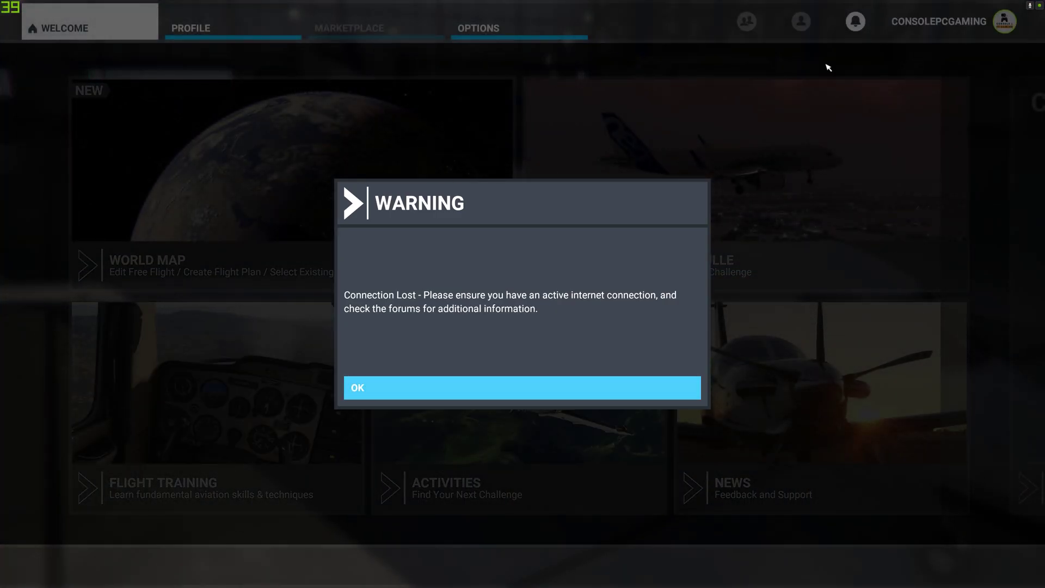
Step: Dismiss Connection Lost and plan a World Map flight from EGFF Cardiff to EGGD Bristol
left_click(386, 402)
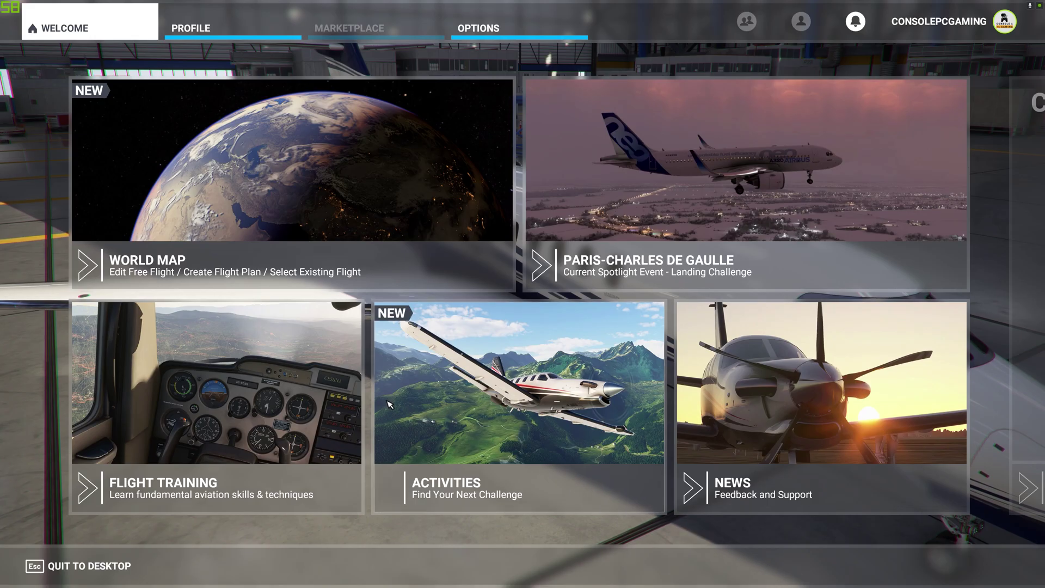
left_click(165, 180)
left_click(449, 86)
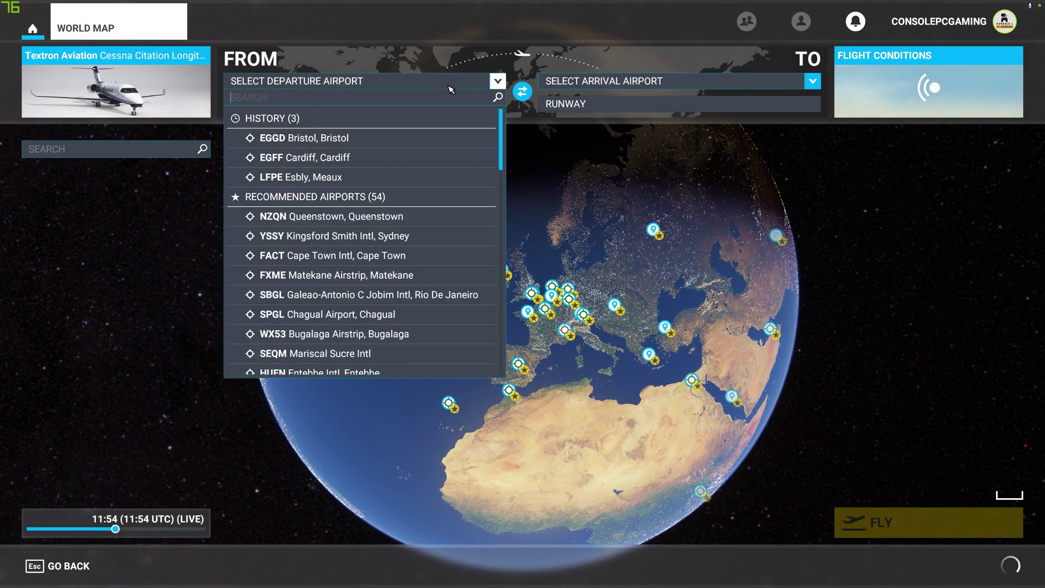
left_click(444, 159)
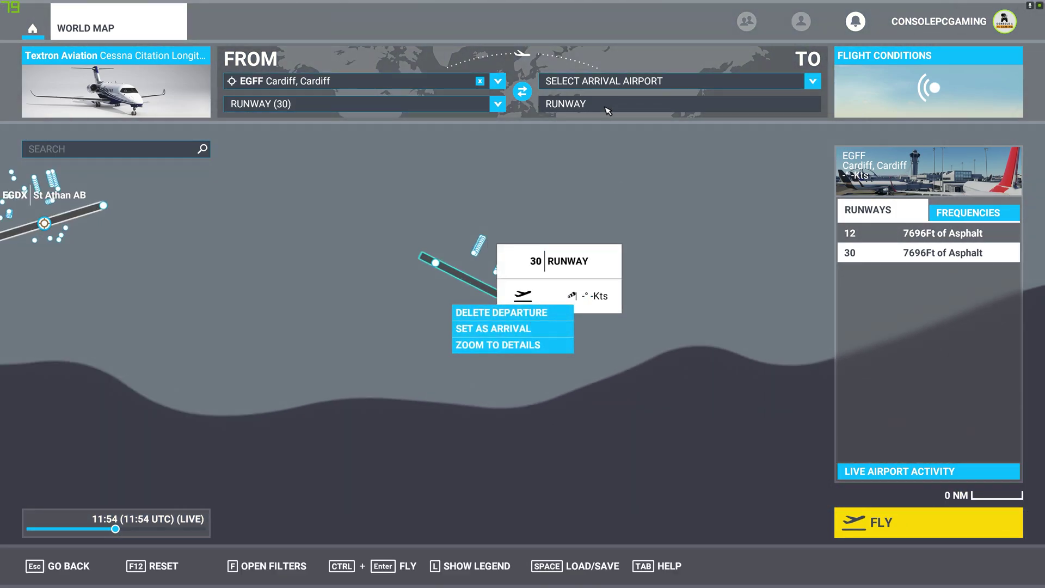
left_click(662, 86)
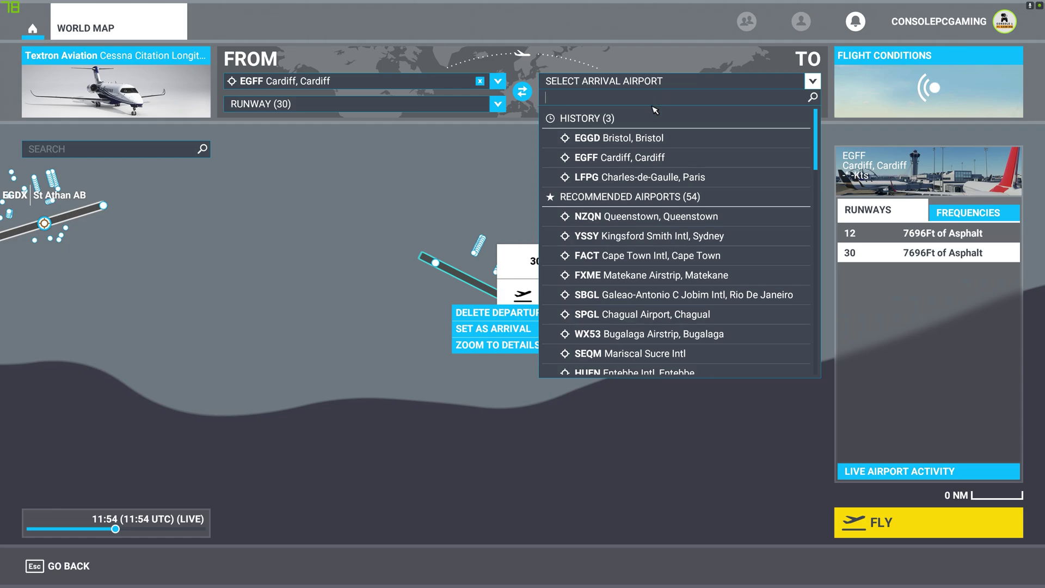
left_click(637, 142)
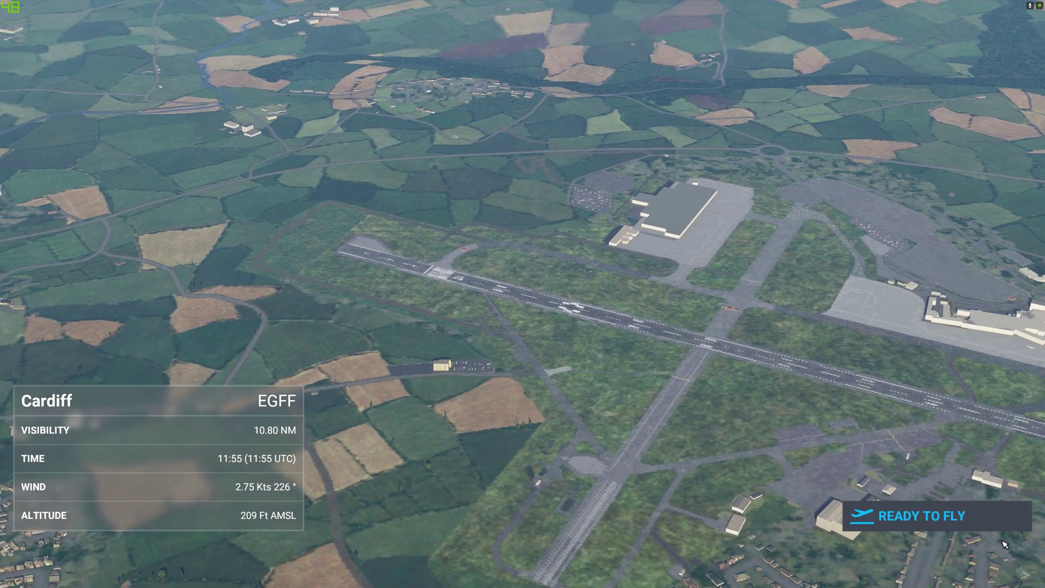
Step: Start the flight on the Cardiff runway and switch to VR with Ctrl+Tab
left_click(1002, 526)
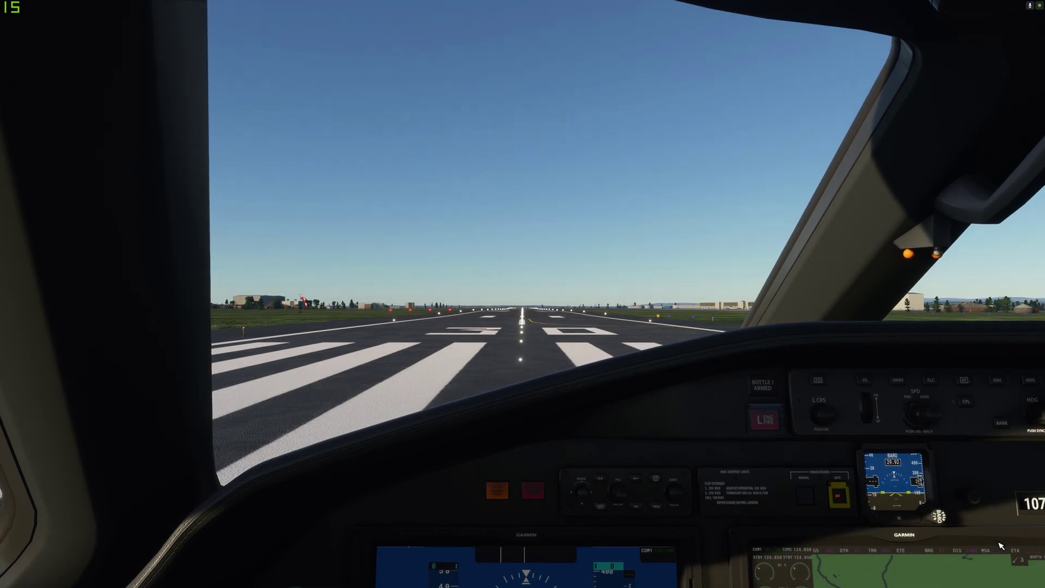
key("ctrl+Tab")
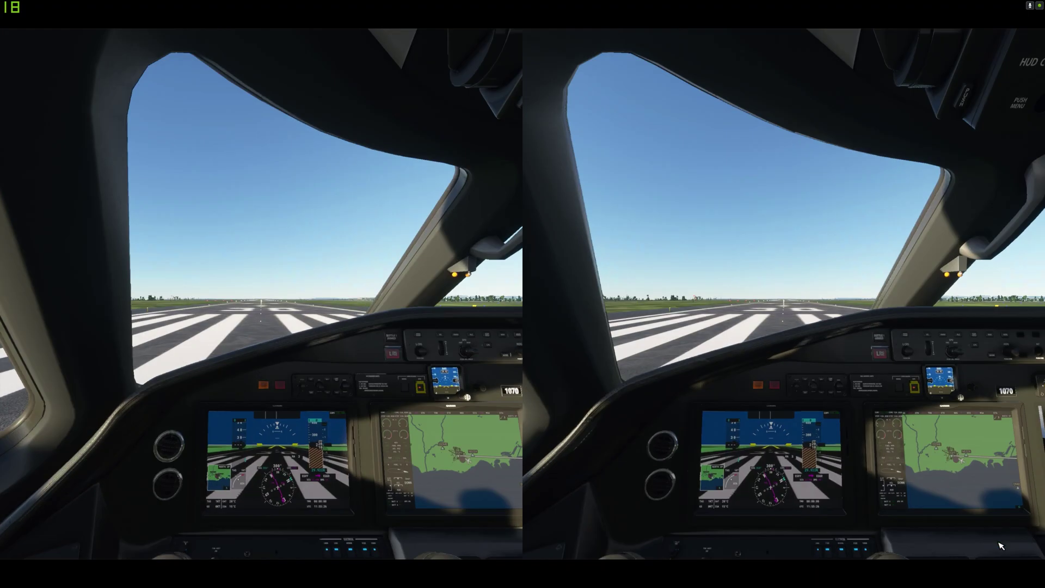